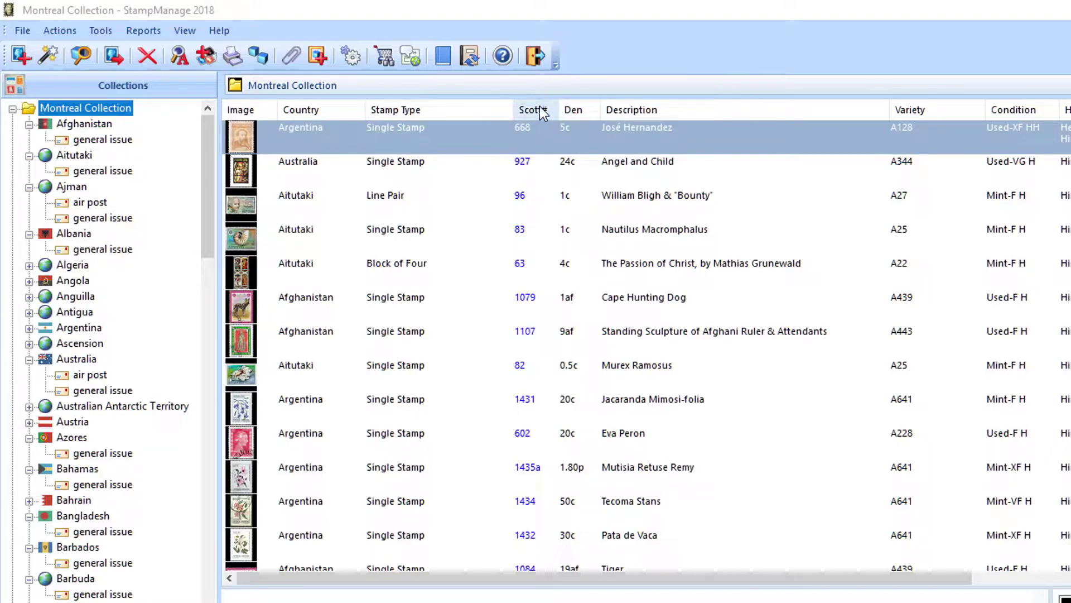
- Sort the Montreal Collection stamps ascending by the Scott# column
click(539, 107)
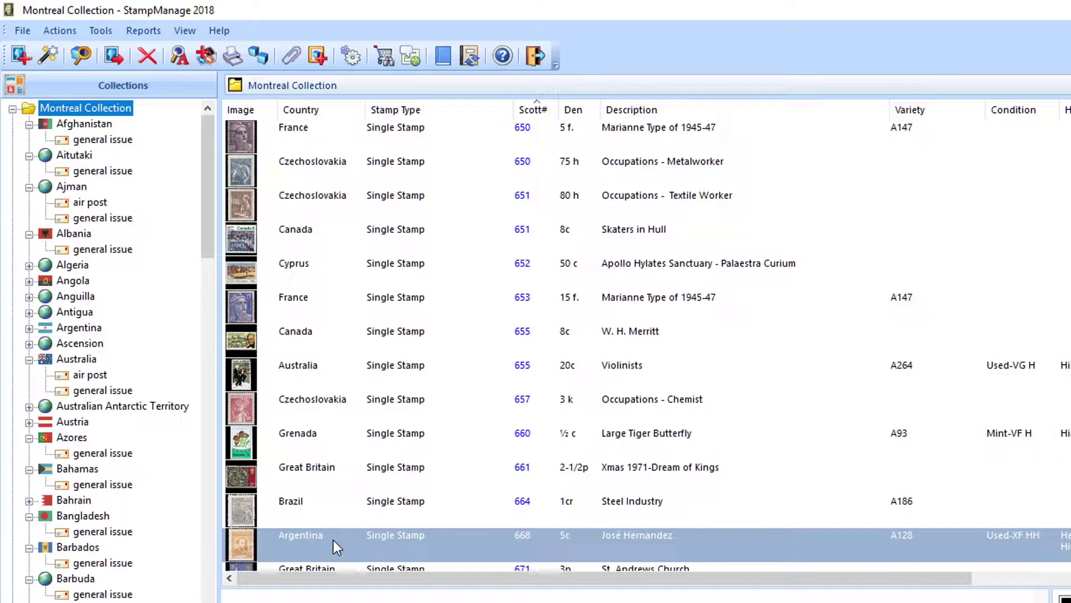
text(532)
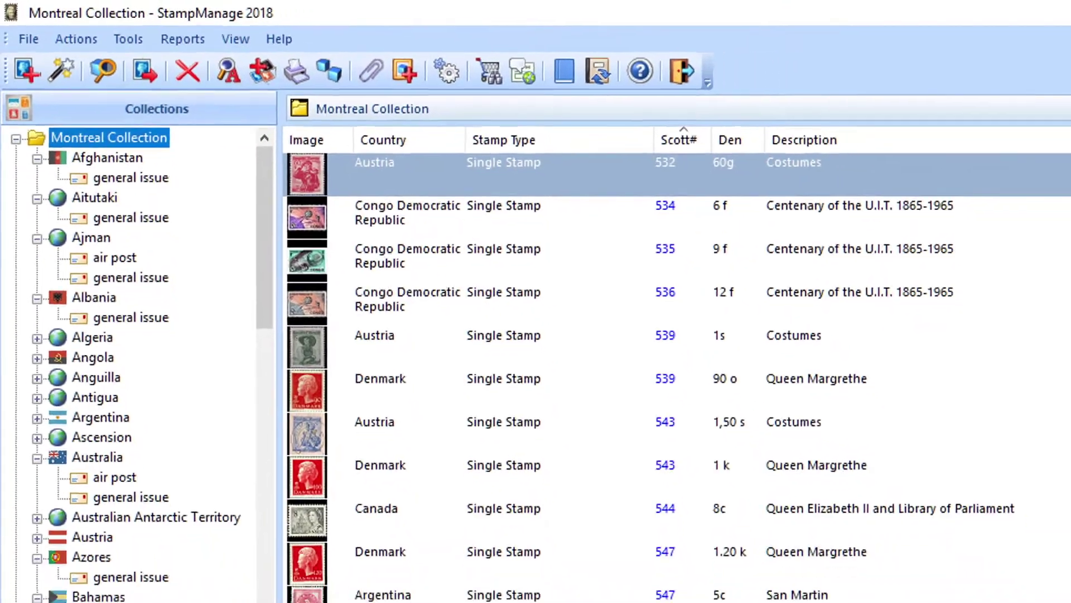
text(554)
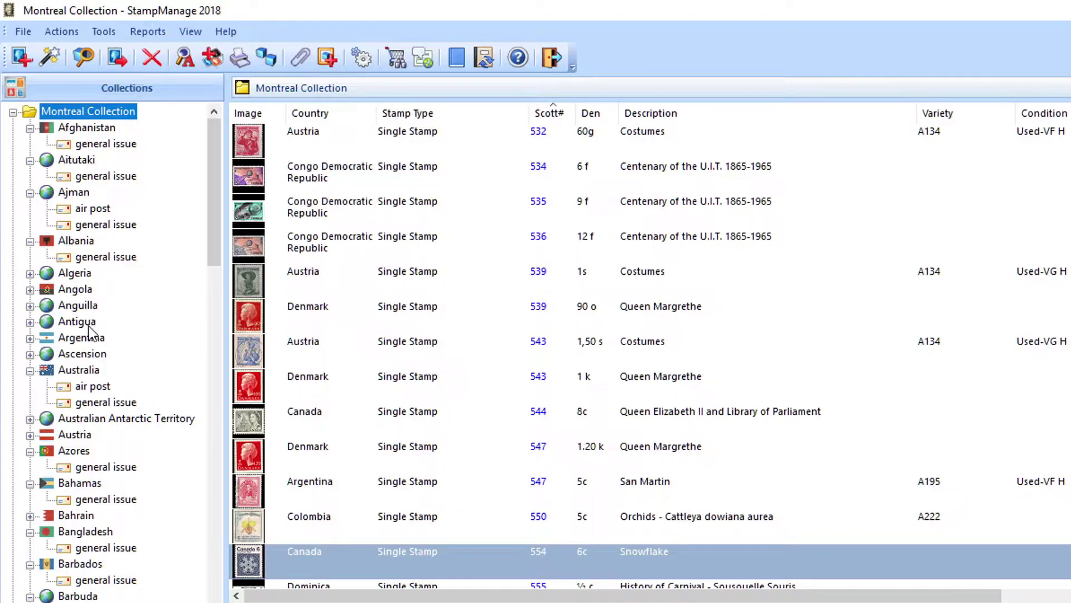
- List only Austria's stamps sorted by Scott number, and start adding Austria stamps
click(75, 435)
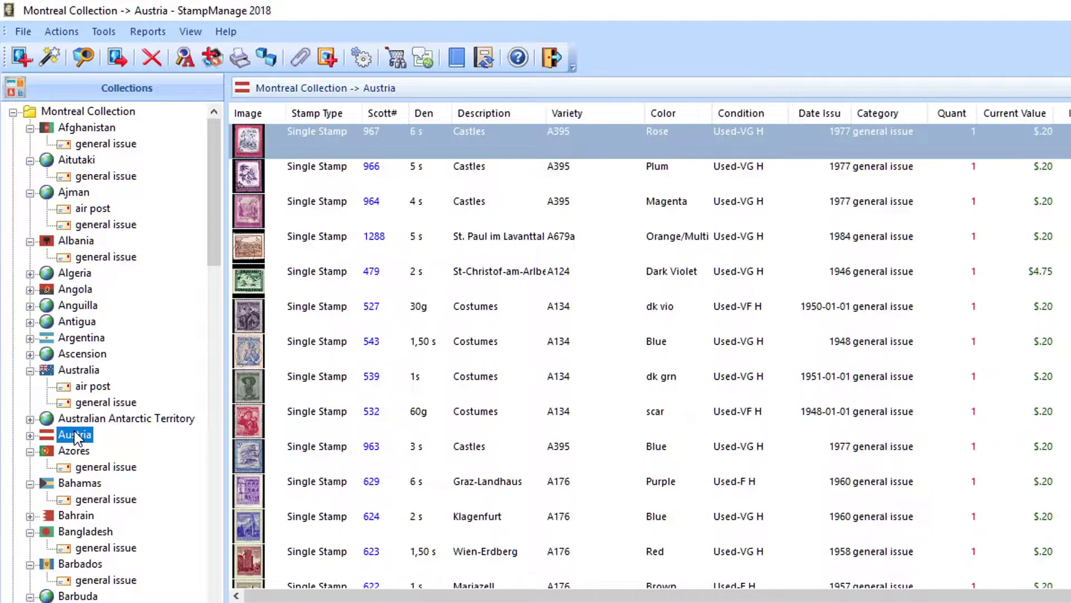
click(381, 113)
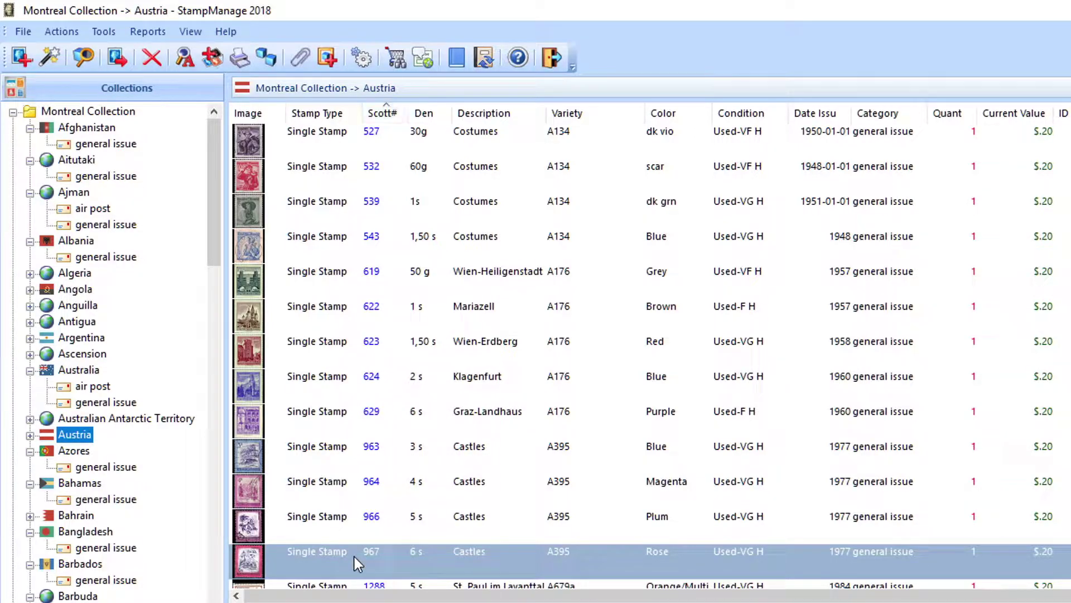
text(543)
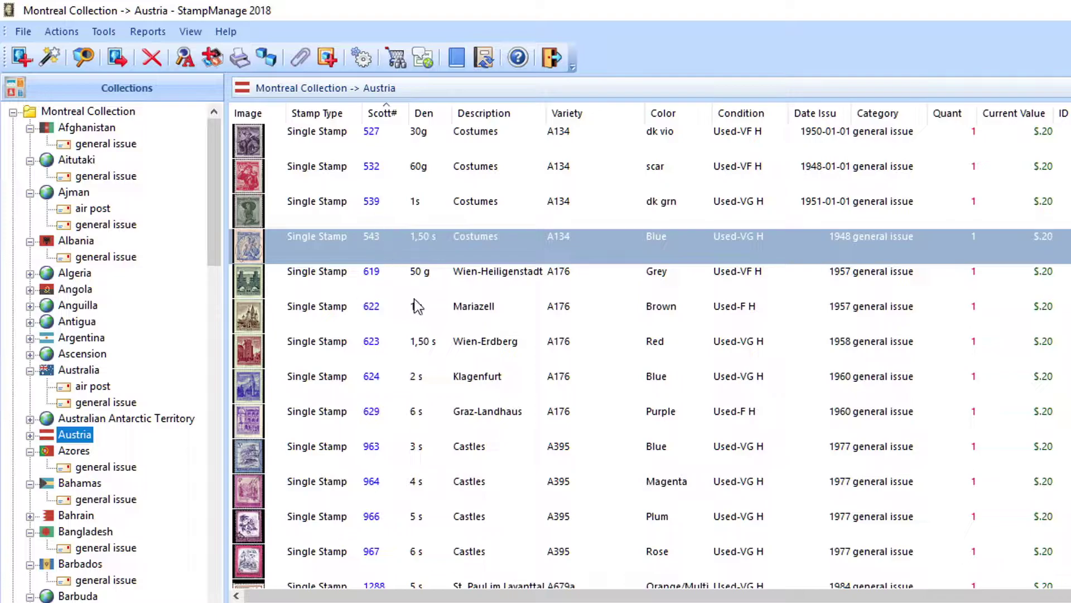
click(21, 58)
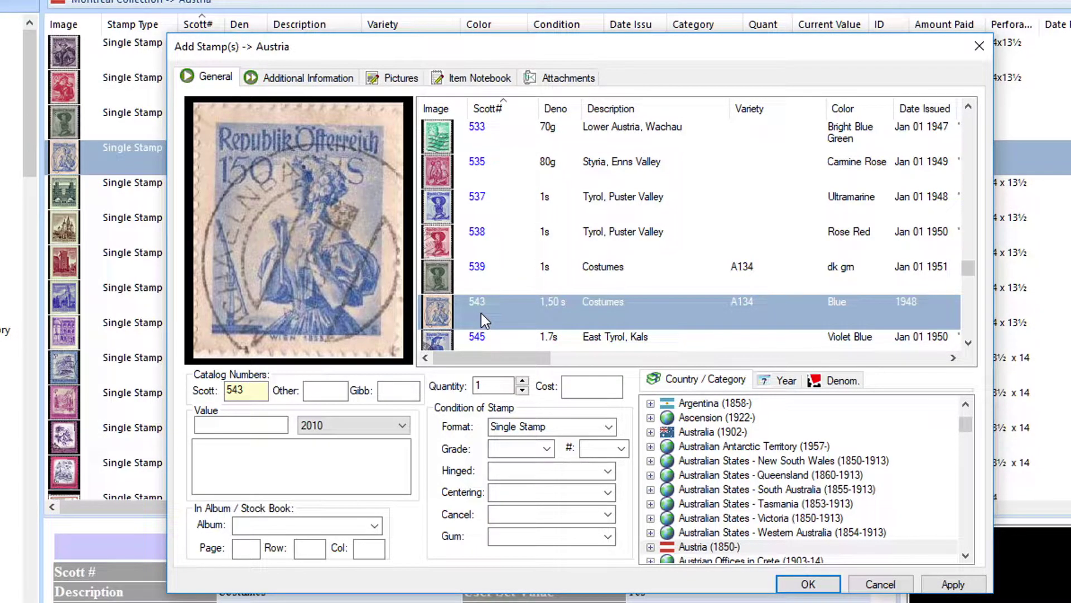
text(532)
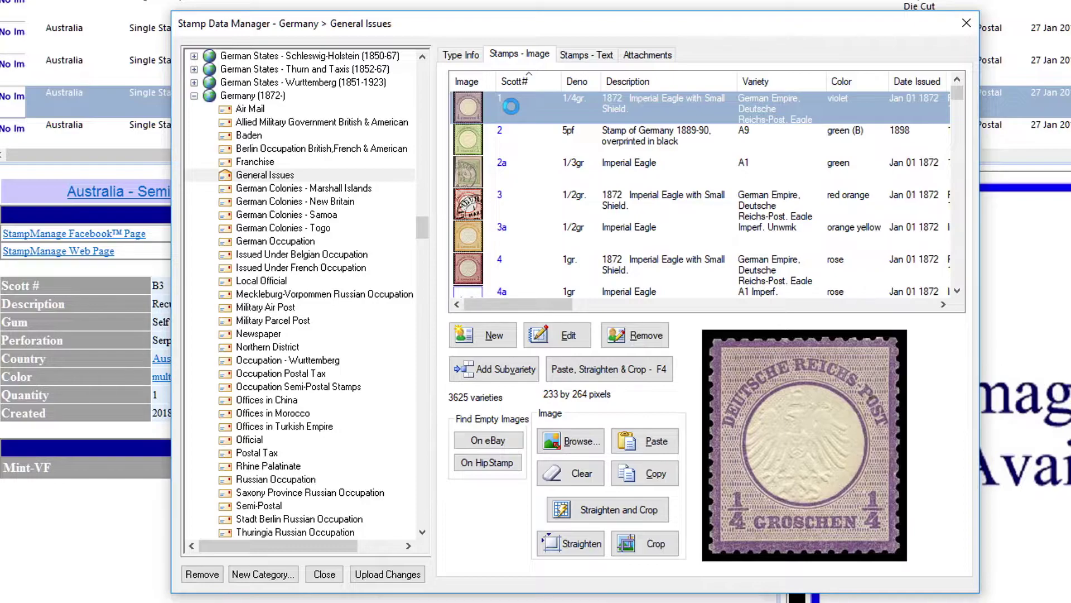
text(91)
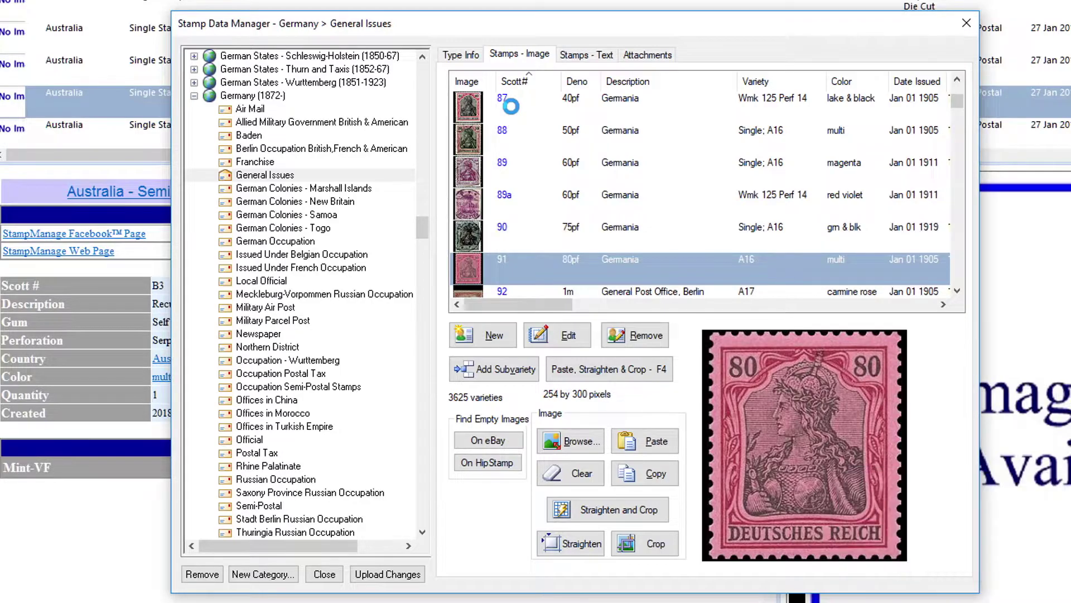
text(326)
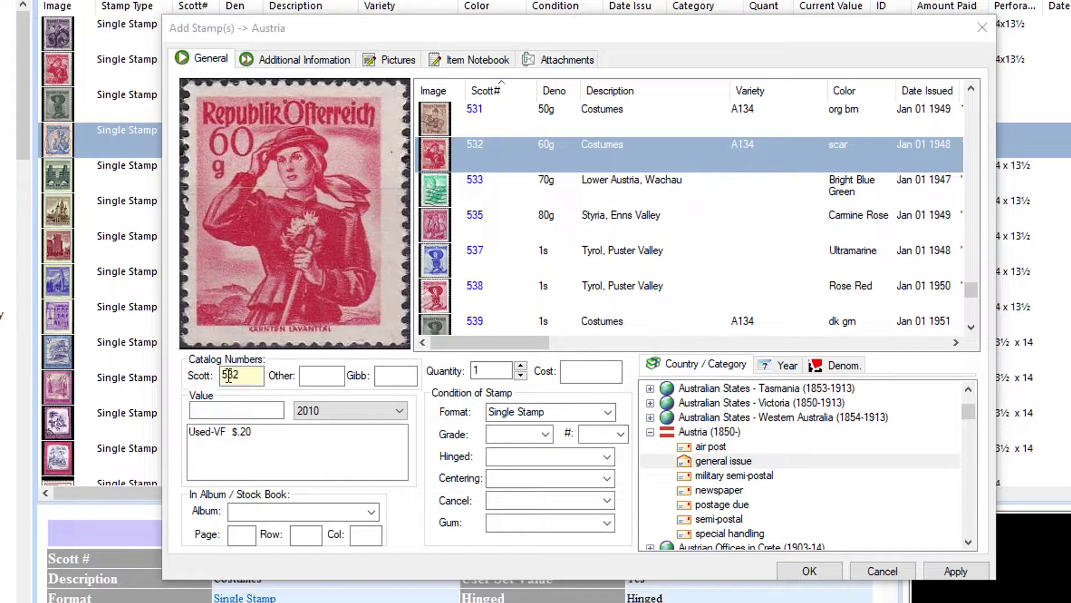
- Select the Scott number 532 in the Add Stamp(s) dialog so 539 can replace it
double_click(227, 375)
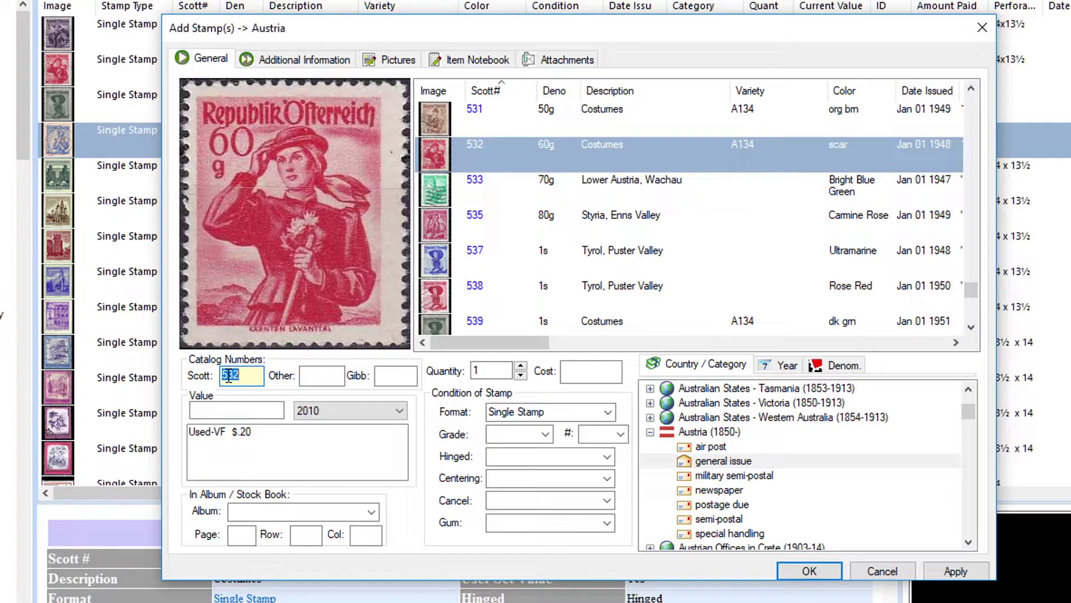
text(53)
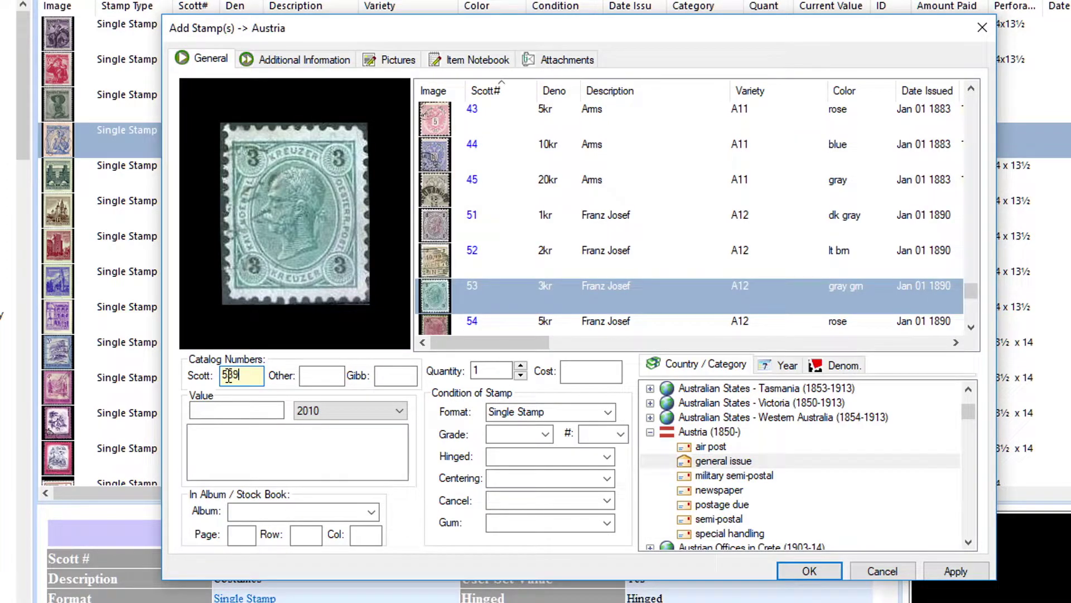
text(9)
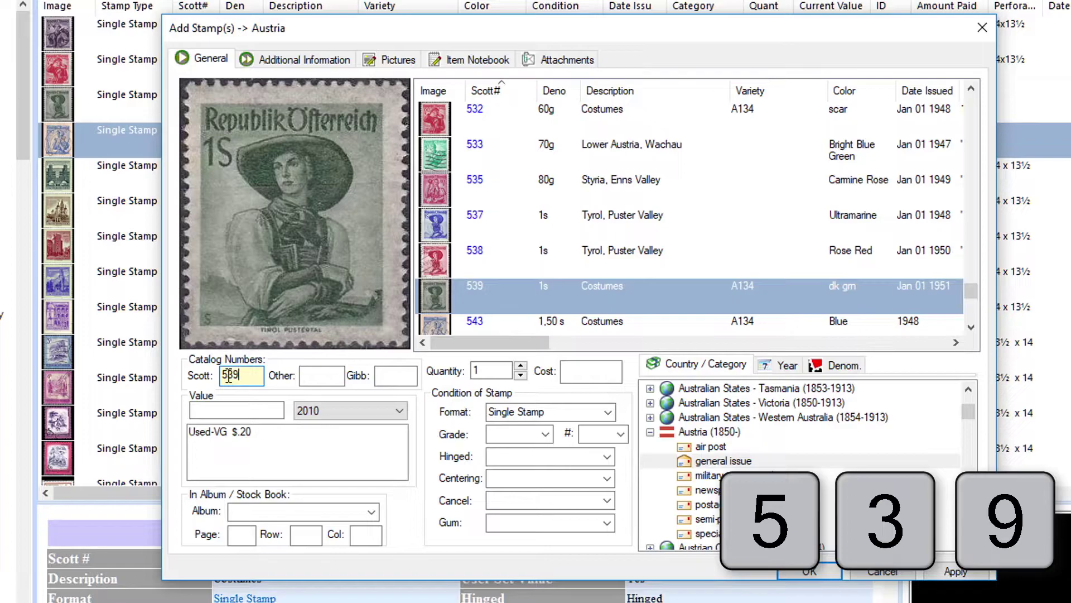